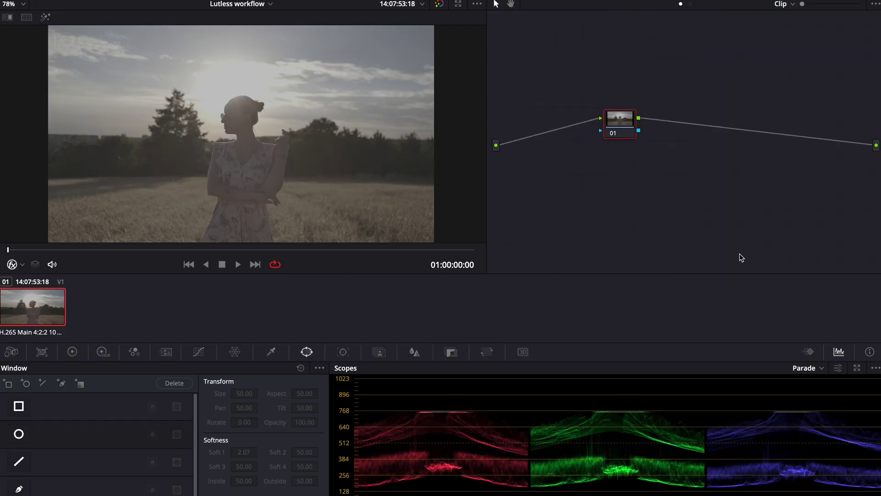
Step: Add a Color Space Transform effect to node 01 from the Effects Library
drag(777, 252, 578, 120)
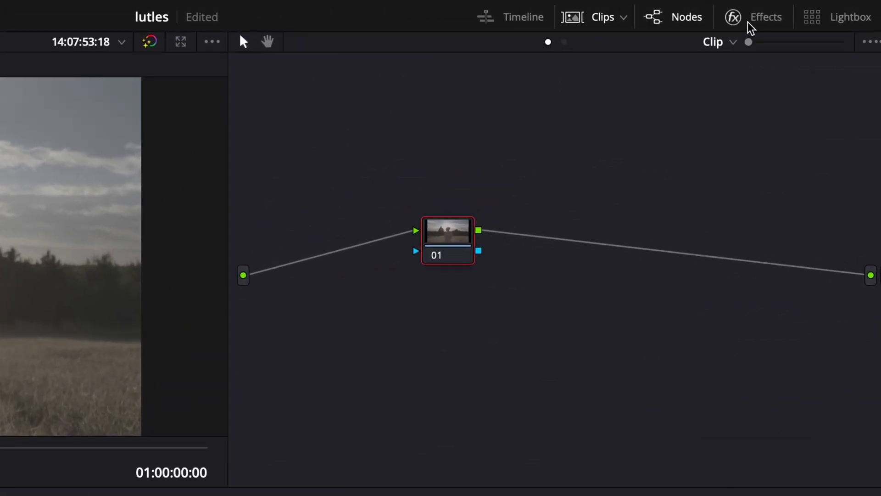
click(751, 23)
drag(684, 455, 378, 235)
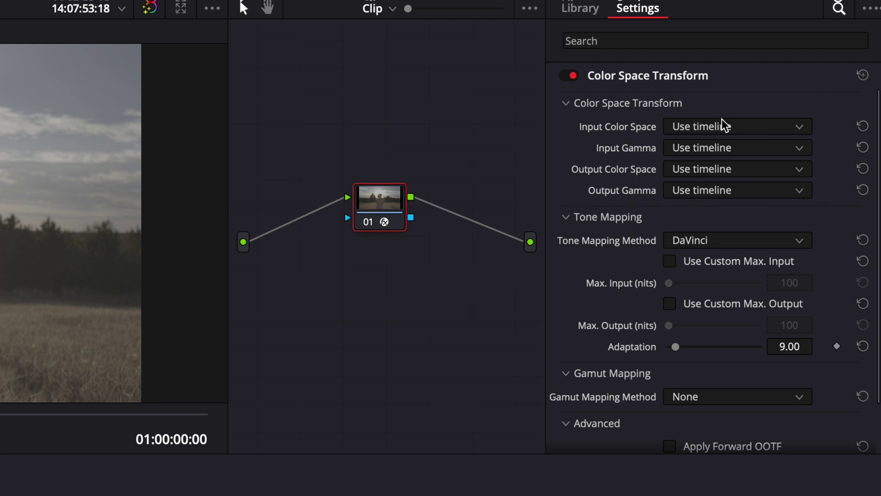
Step: Set the transform's input to Canon Cinema Gamut color space and Canon Log 3 gamma
click(721, 126)
scroll(738, 220, down, 5)
scroll(737, 216, up, 3)
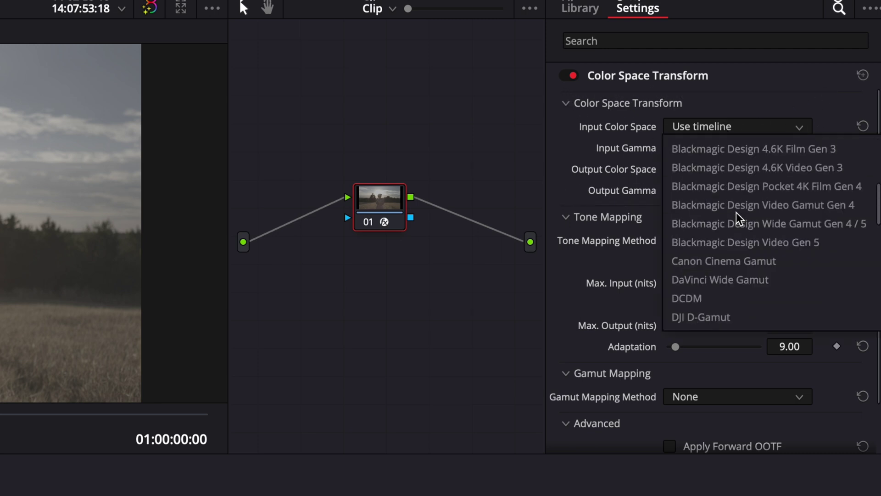
click(732, 254)
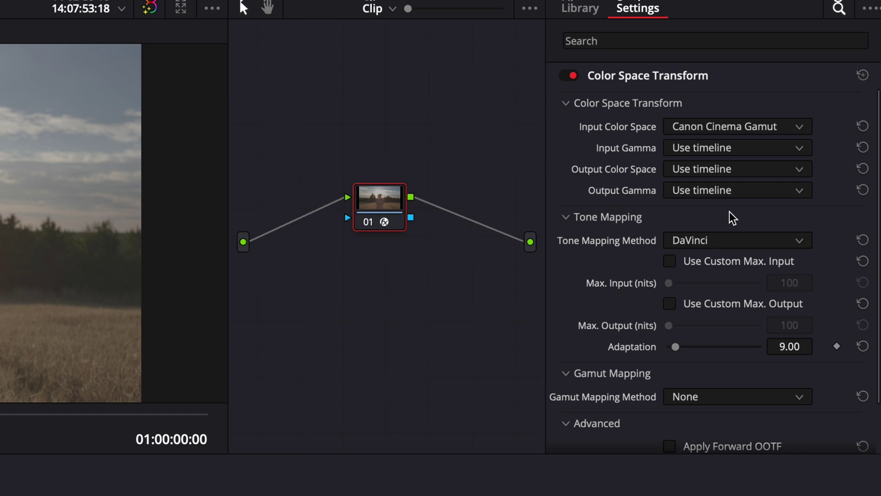
click(756, 150)
scroll(767, 270, down, 5)
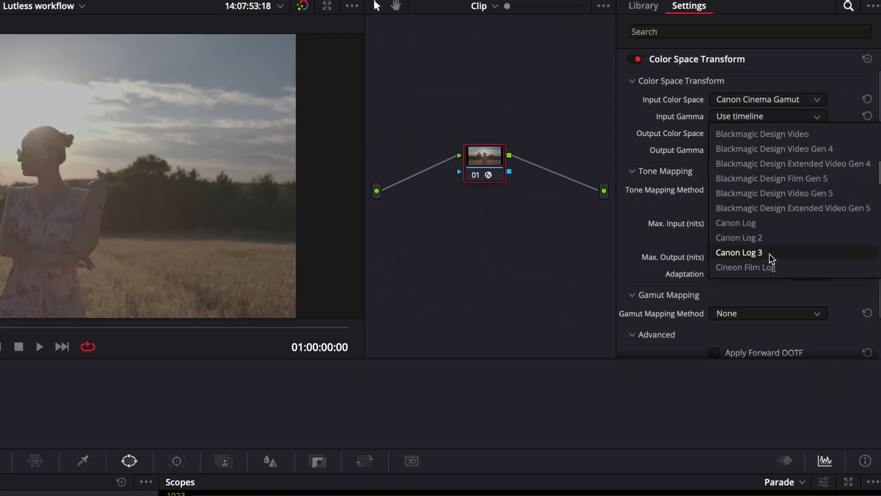
click(758, 314)
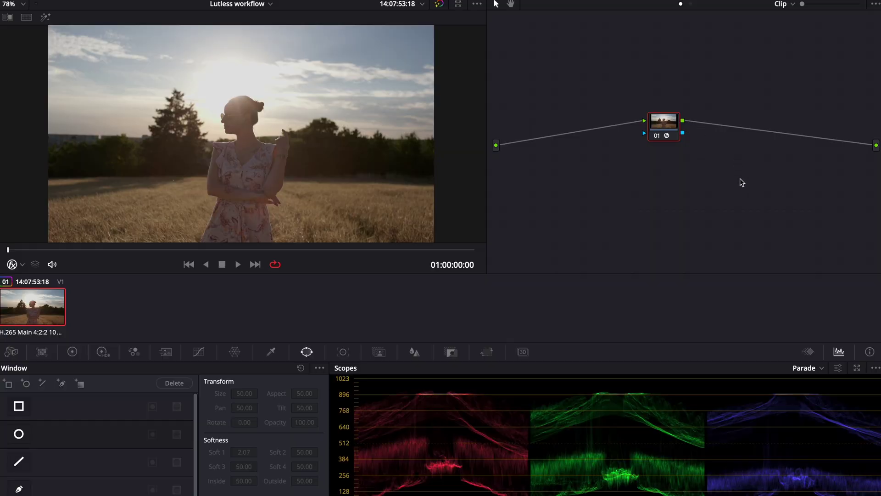
Step: Insert serial correction nodes before the transform with Shift+S and label the transform node 'cst'
key(shift+s)
key(shift+s)
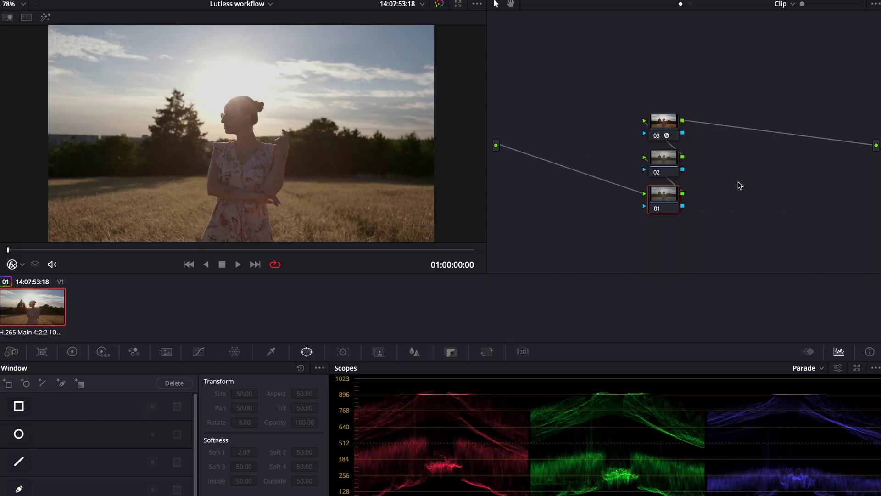
key(shift+s)
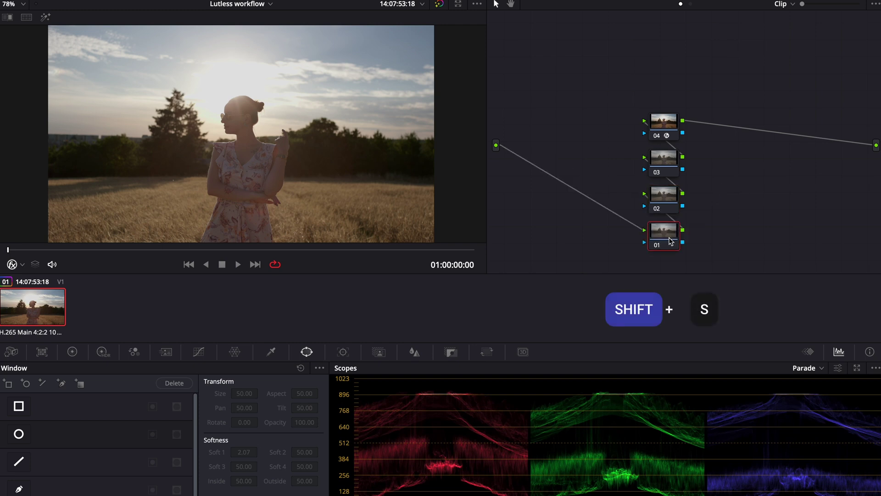
click(700, 107)
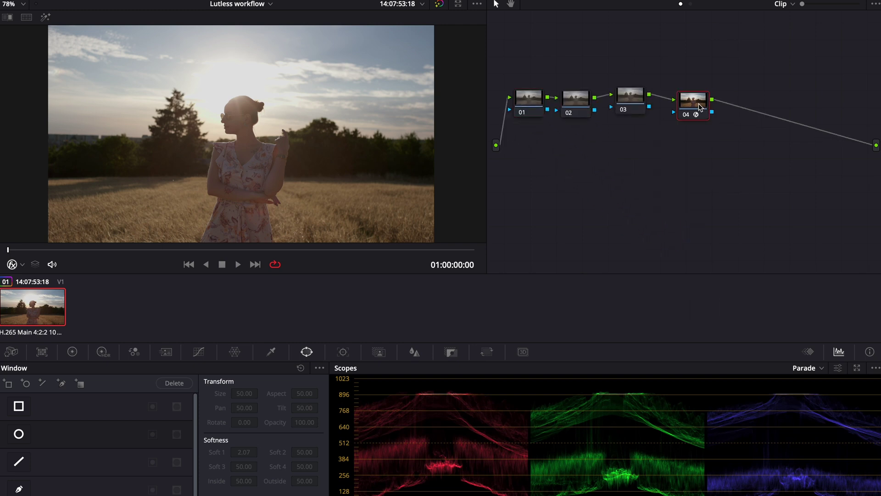
text(cst)
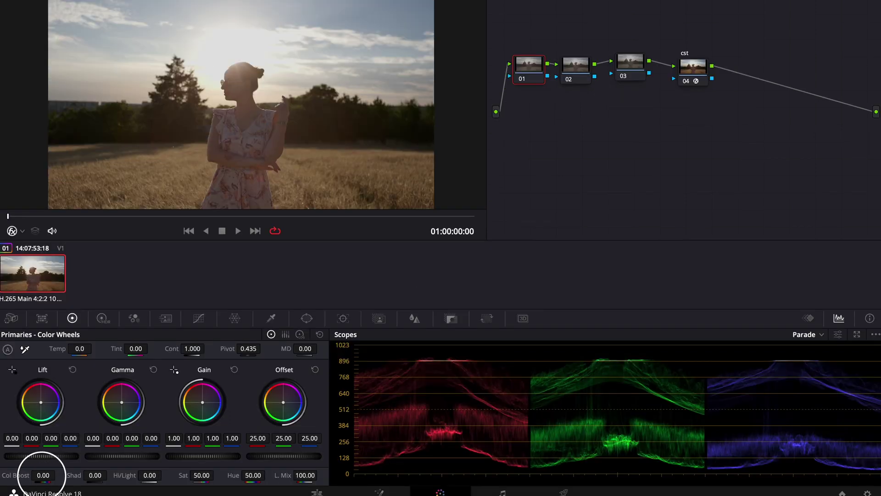
Step: Set Col Boost to 8 on node 01 and lower node 02's curve top point to tame highlights
drag(41, 474, 58, 475)
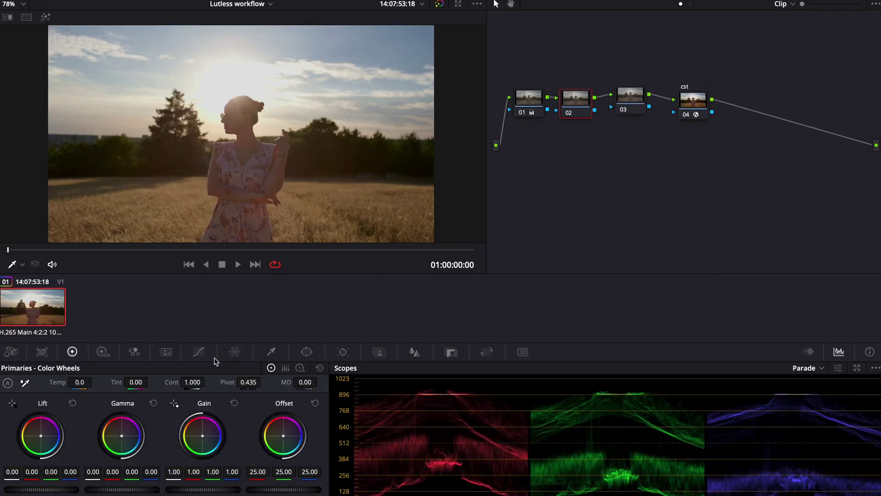
click(199, 351)
click(320, 368)
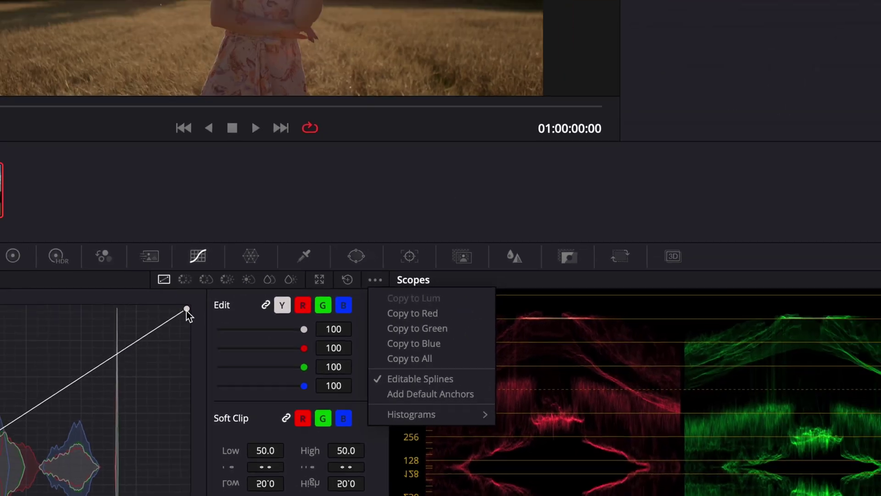
click(194, 149)
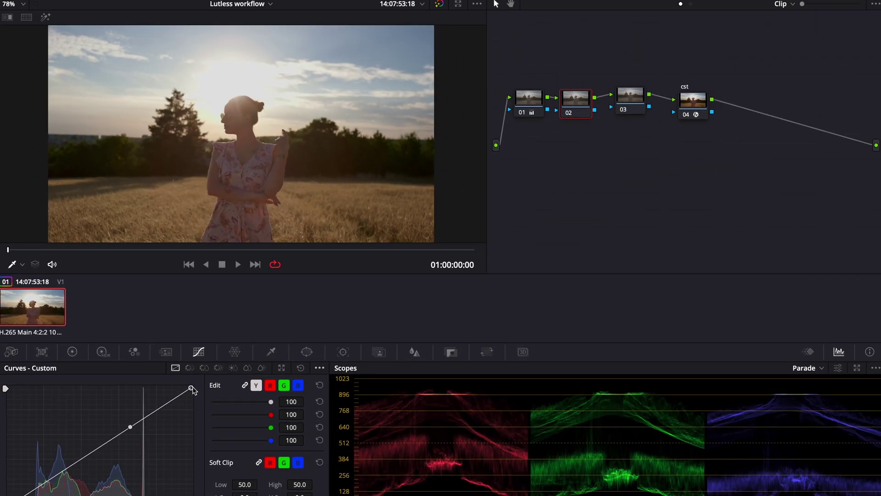
drag(192, 389, 192, 394)
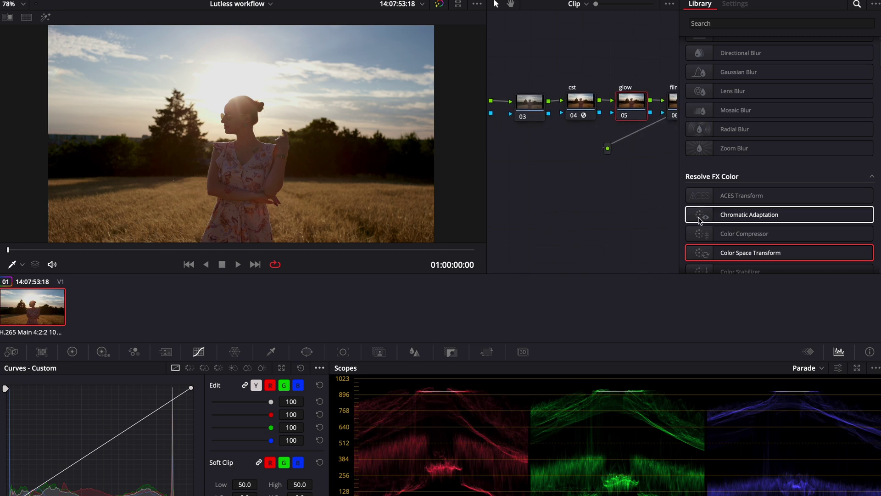
Step: Apply the Glow effect to the glow node with shine threshold 0.229 and spread 0.202
scroll(755, 152, up, 1)
click(743, 22)
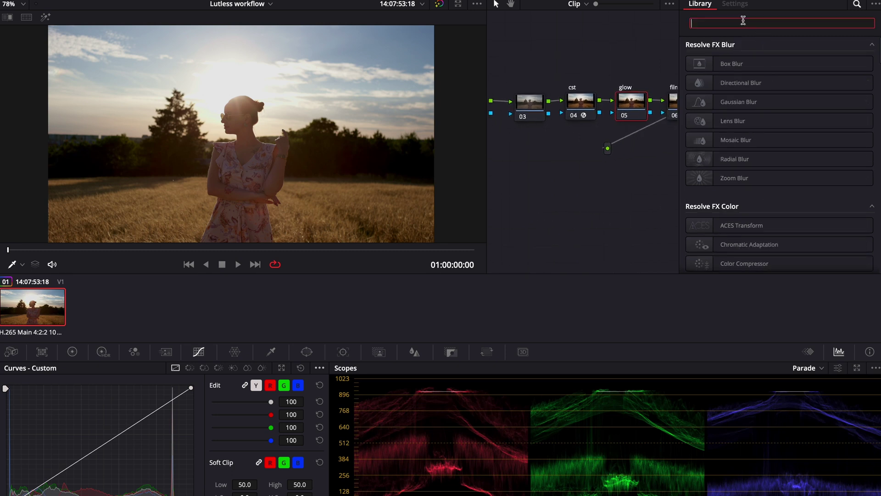
text(glow)
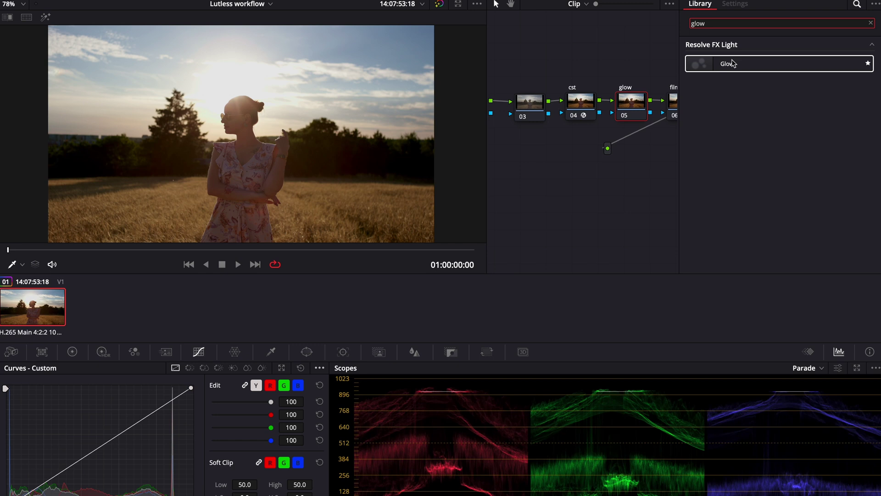
drag(730, 63, 632, 101)
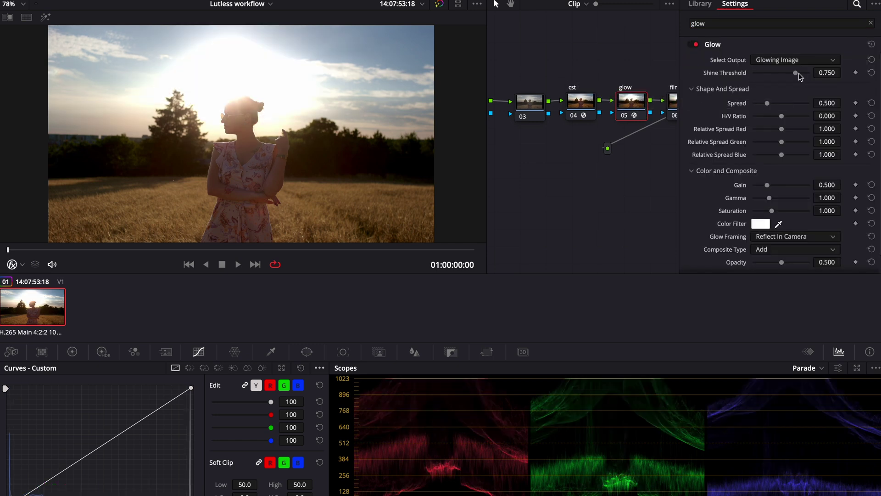
drag(796, 73, 766, 72)
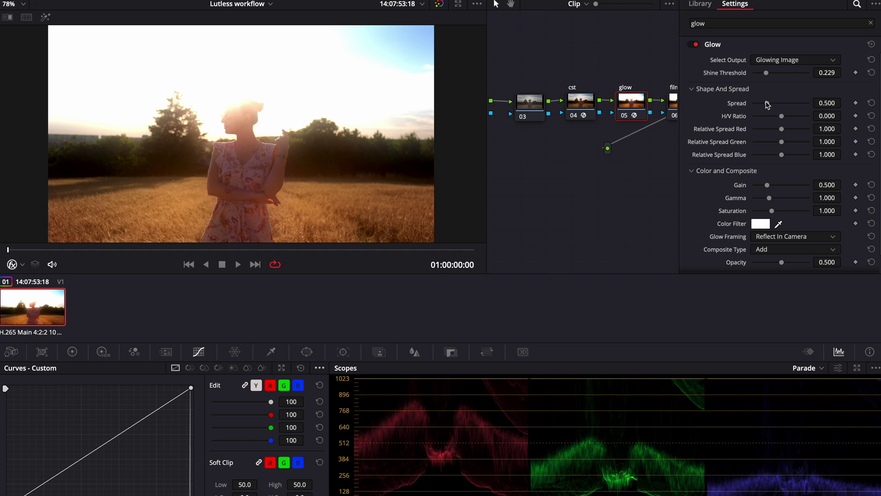
drag(769, 105, 761, 106)
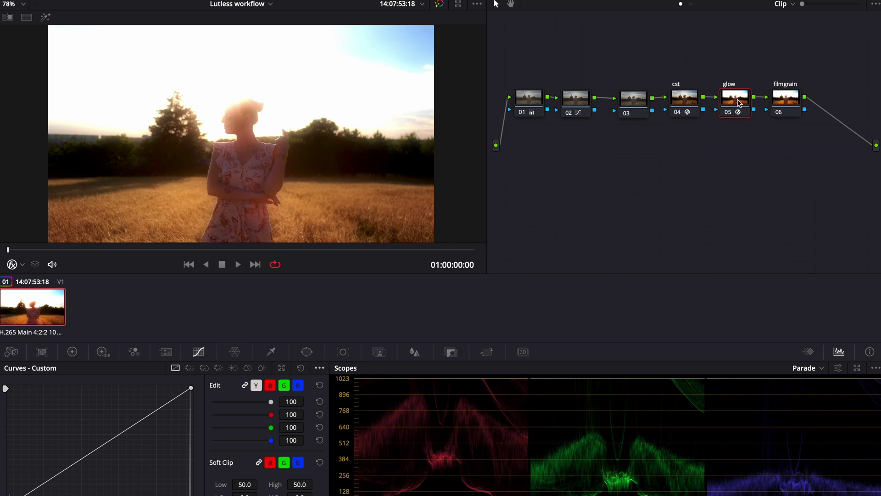
Step: Swap the glow and cst nodes back and forth to compare their order
drag(739, 102, 684, 103)
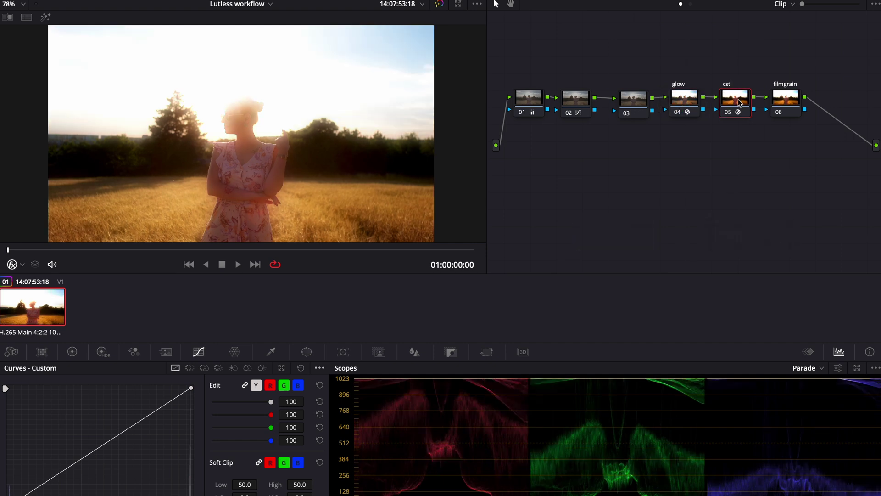
mouse_move(739, 102)
mouse_down()
mouse_move(683, 100)
mouse_move(728, 110)
mouse_up()
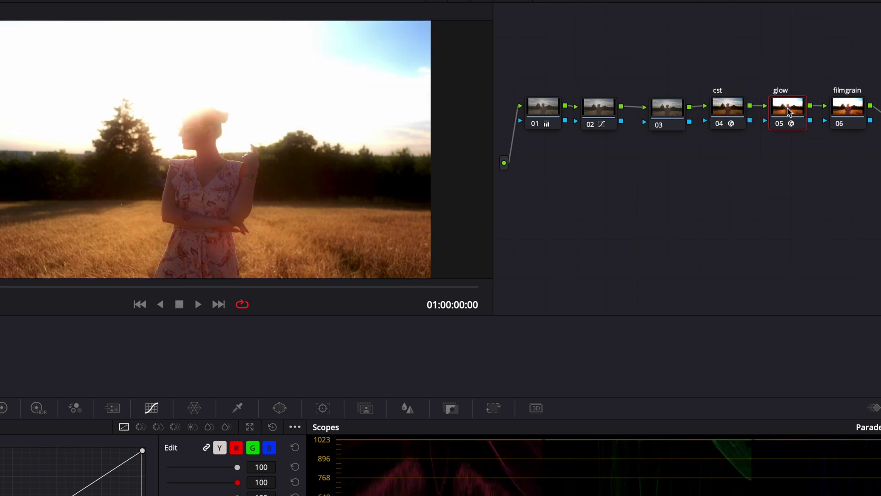
drag(783, 107, 739, 114)
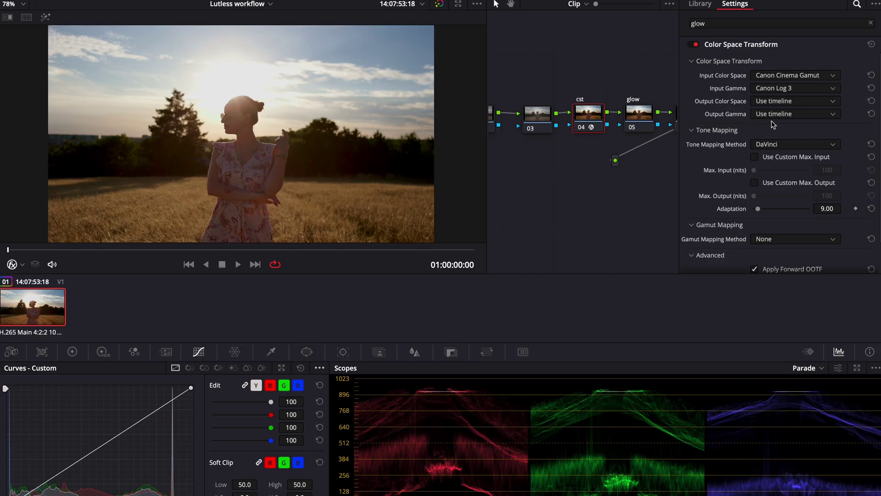
Step: Set the cst node's output gamma to Cineon Film Log
click(796, 117)
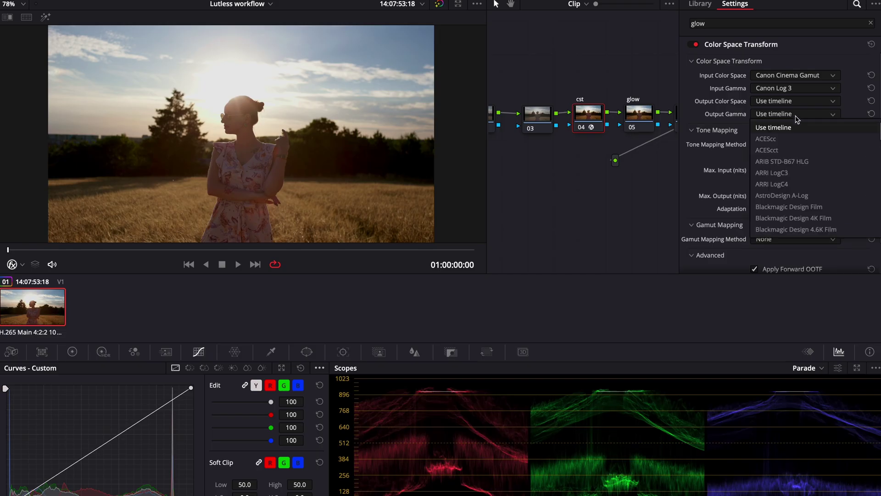
scroll(800, 176, down, 2)
scroll(814, 182, down, 5)
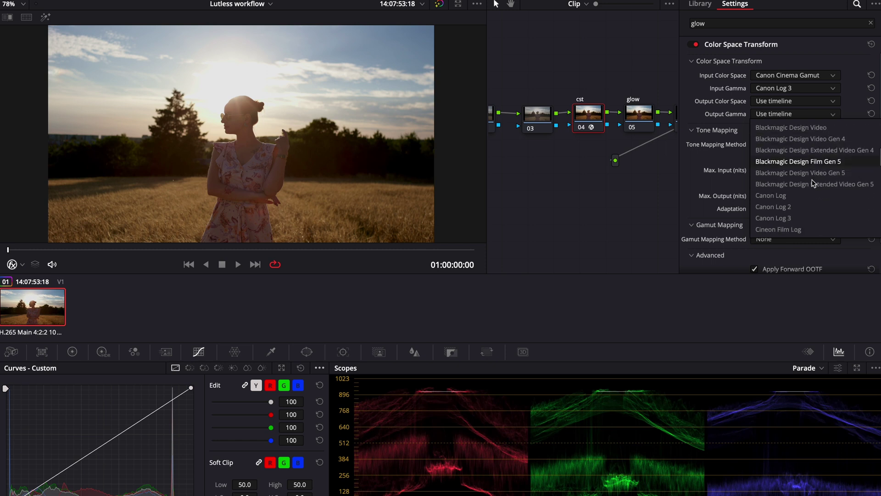
click(805, 219)
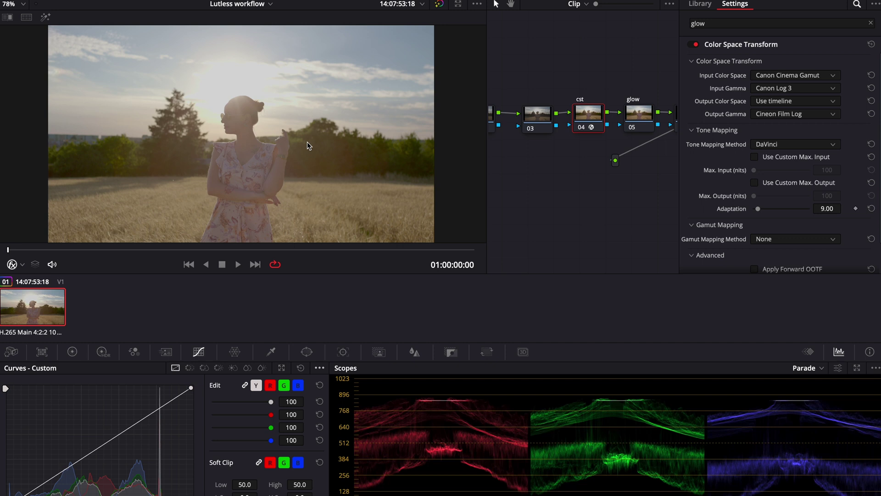
Step: Apply the Film Looks LUT Rec709 Kodak 2383 D60 to the node after cst
click(646, 120)
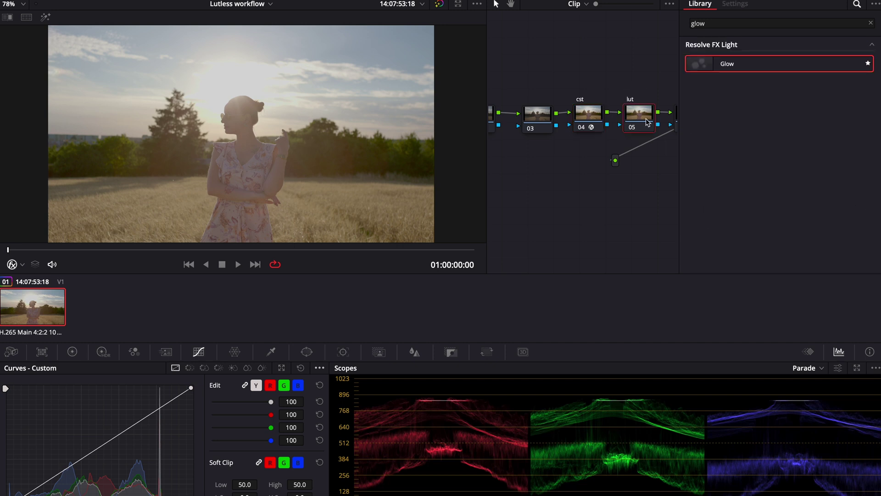
right_click(633, 115)
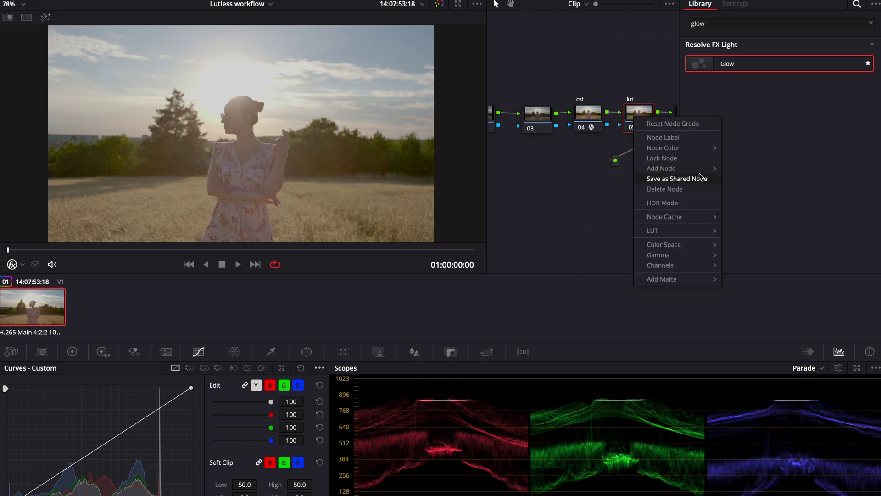
mouse_move(701, 233)
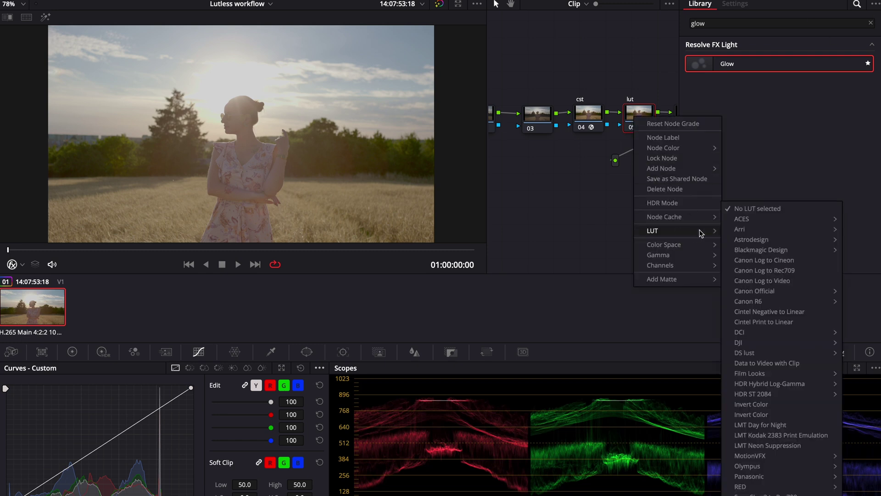
mouse_move(756, 373)
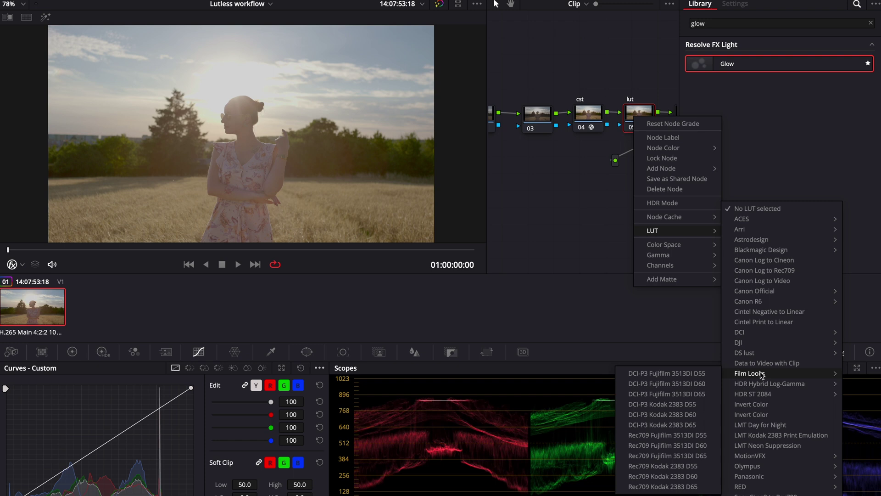
click(696, 479)
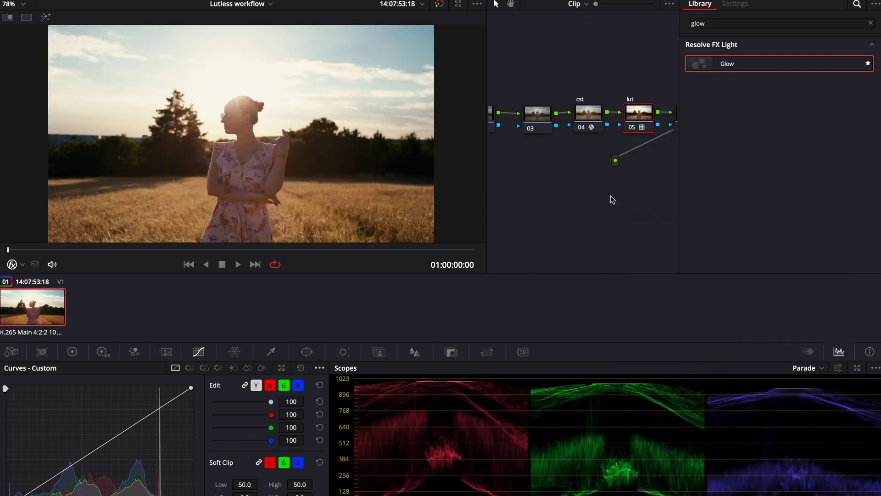
Step: Toggle the cst node with Ctrl+D to compare, then set its output gamma to Use timeline
click(585, 115)
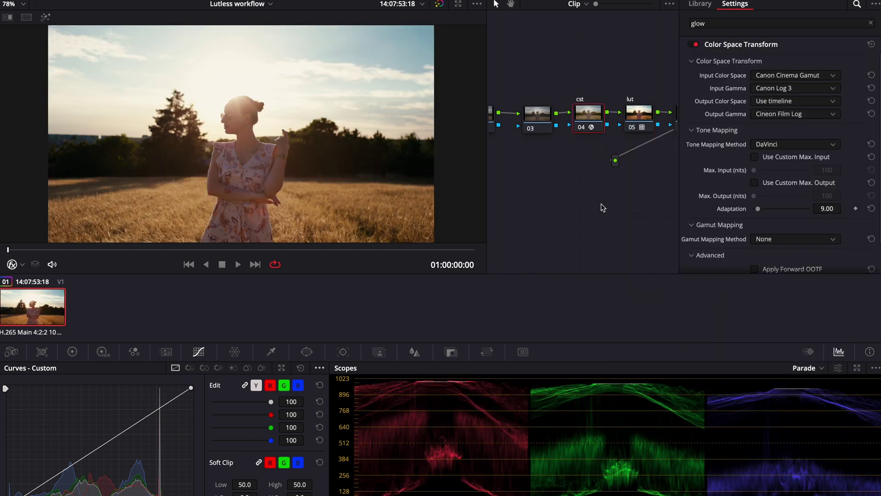
key(ctrl+d)
key(ctrl+d)
key(ctrl+d)
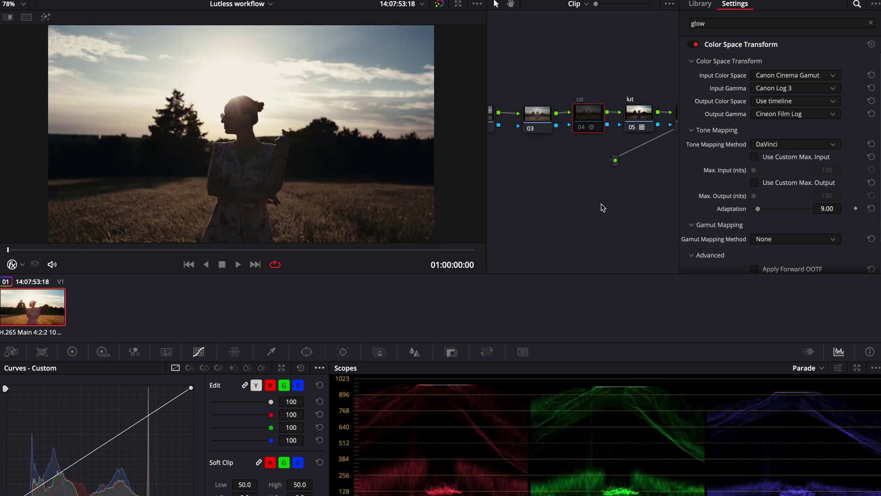
key(ctrl+d)
key(ctrl+d)
key(ctrl+d)
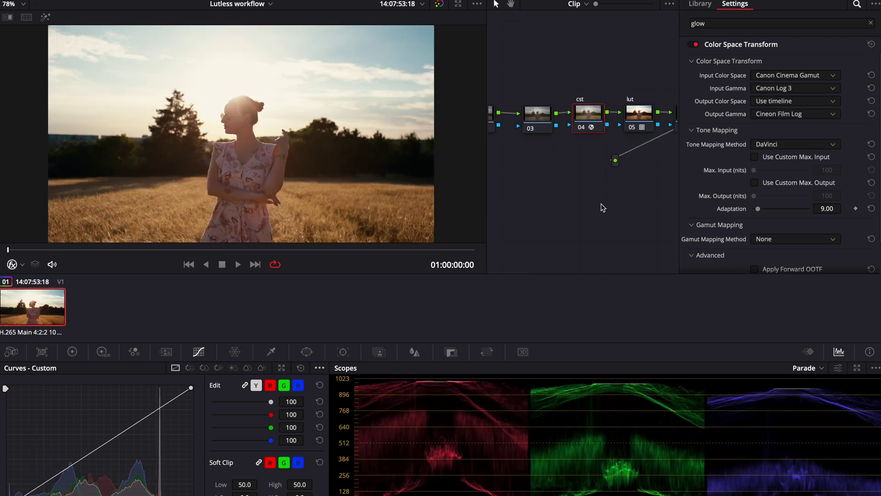
key(ctrl+d)
key(ctrl+d)
click(788, 114)
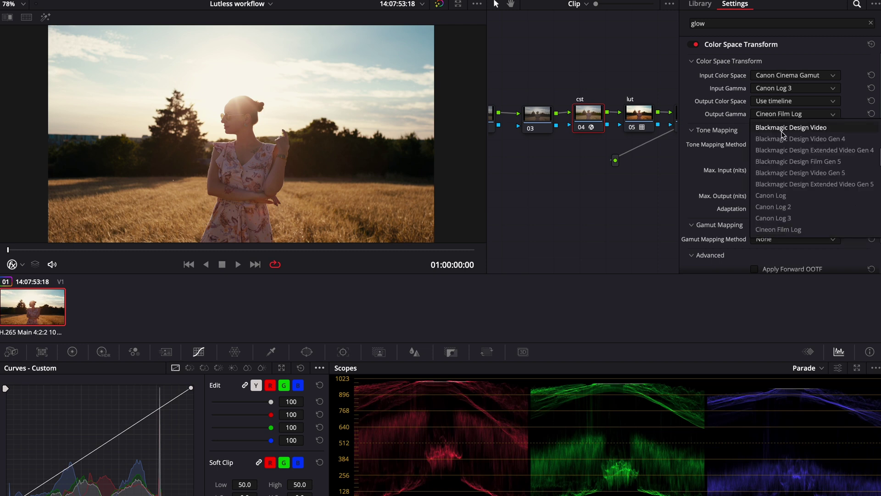
scroll(783, 134, up, 5)
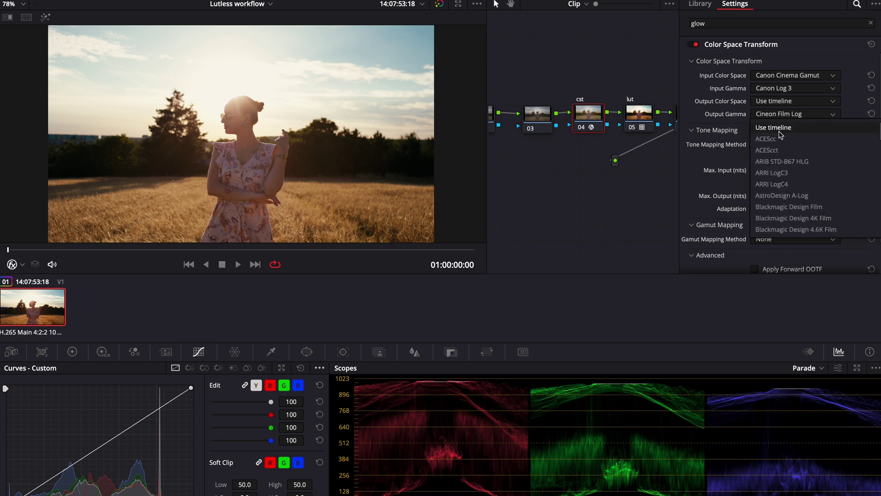
click(778, 130)
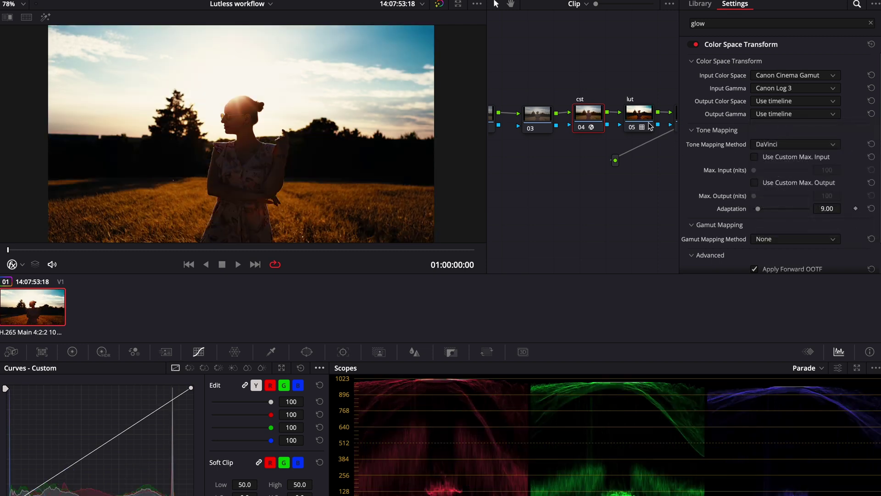
Step: Lower node 01's contrast to 0.624 and return the cst output gamma to Cineon Film Log
click(648, 124)
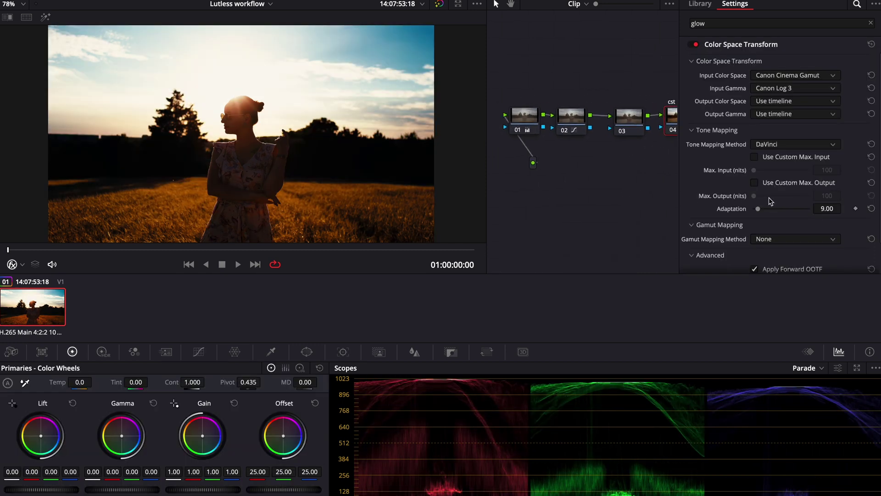
click(528, 121)
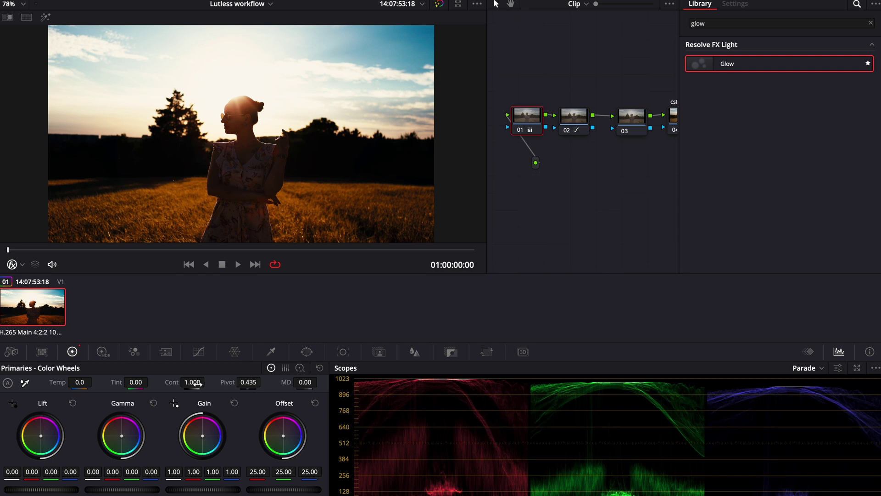
drag(198, 384, 163, 384)
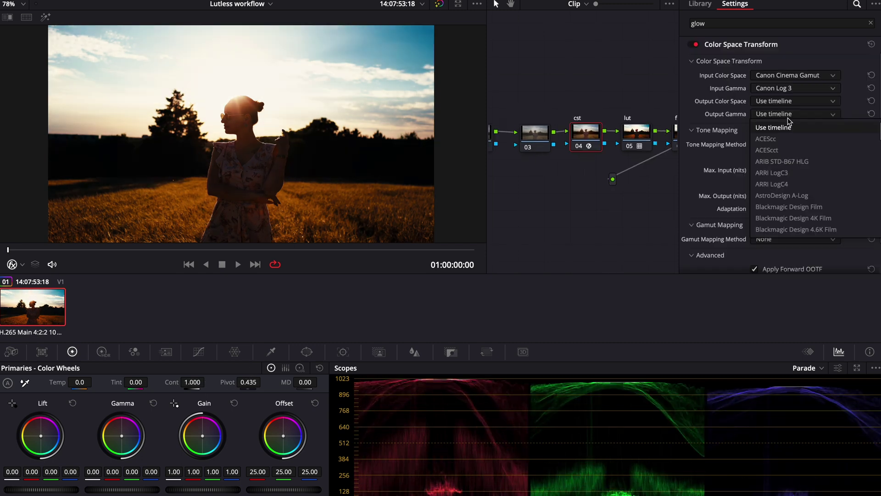
scroll(798, 161, down, 8)
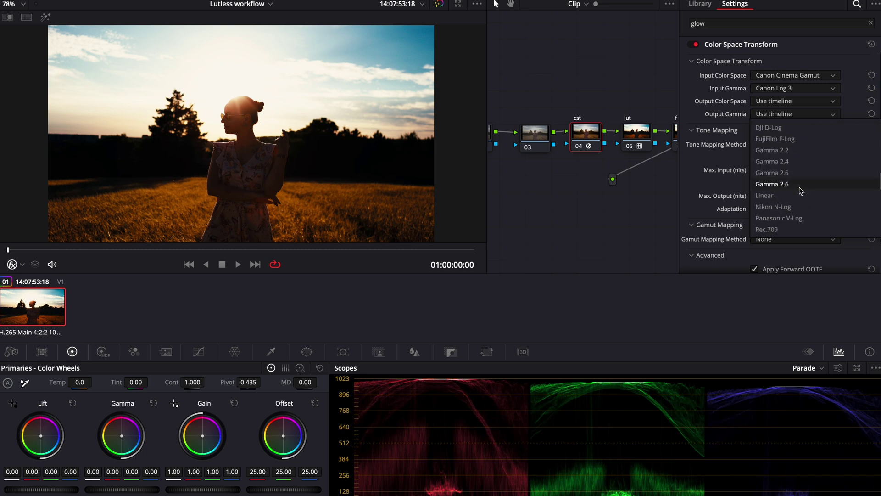
scroll(805, 159, up, 4)
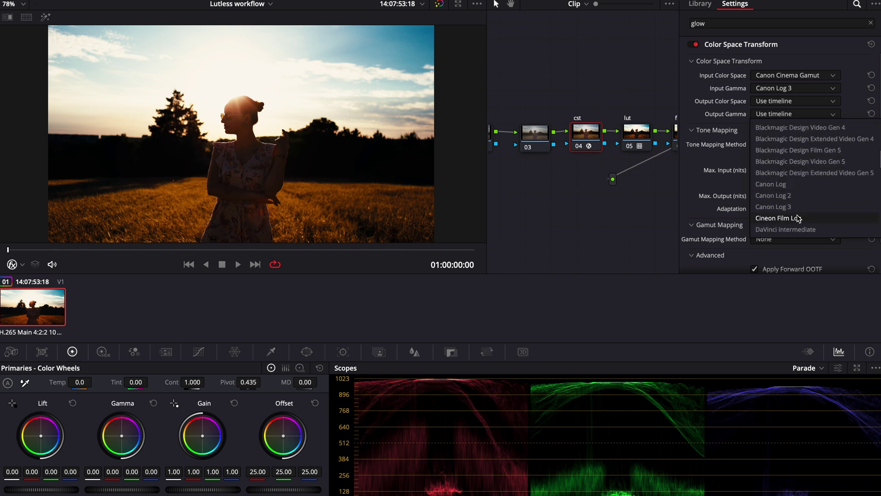
click(799, 217)
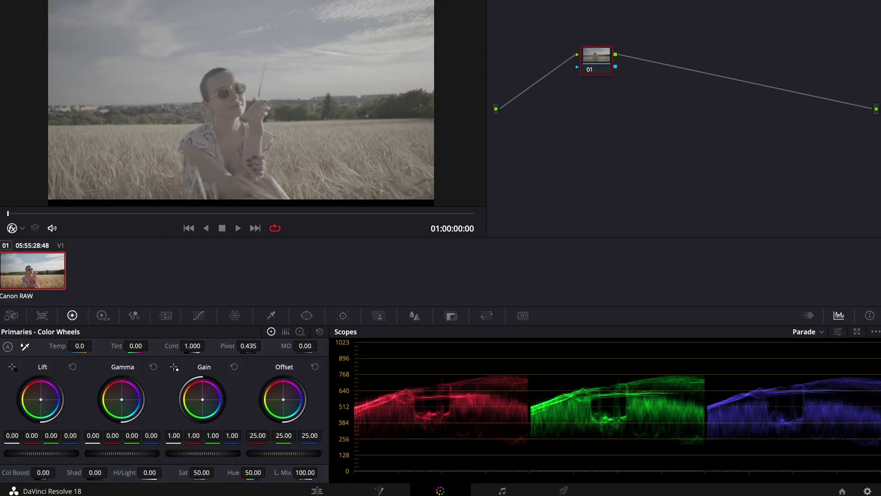
Step: Set Project Settings color science to DaVinci YRGB Color Managed under Color Management and save
click(869, 491)
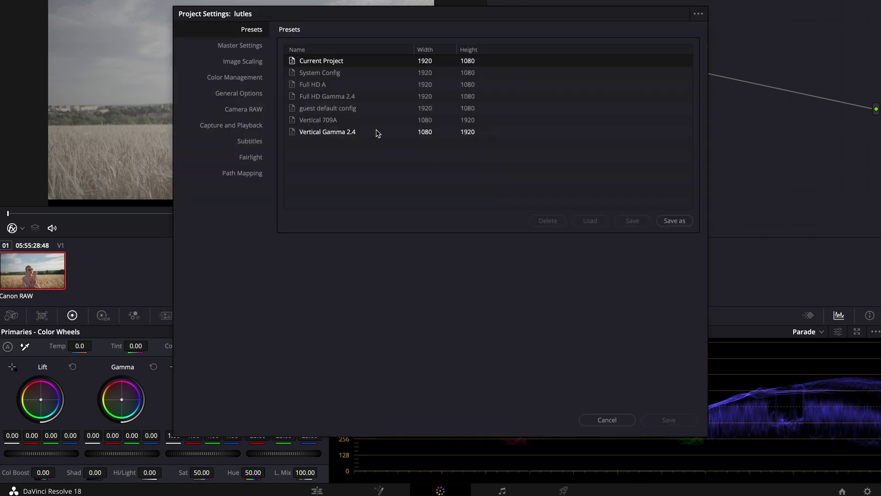
click(235, 80)
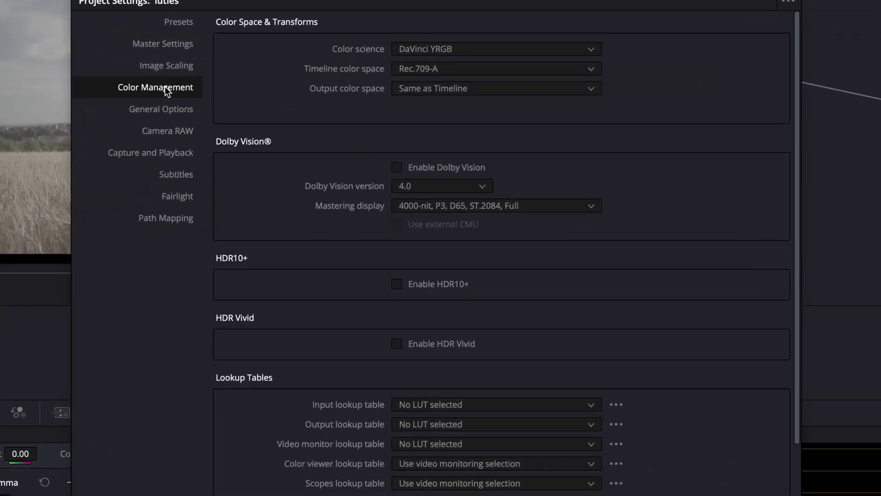
click(455, 48)
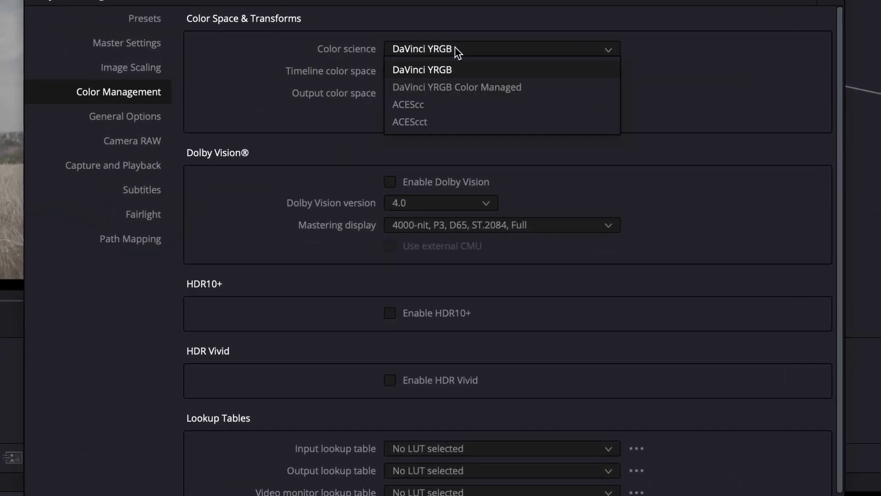
click(445, 87)
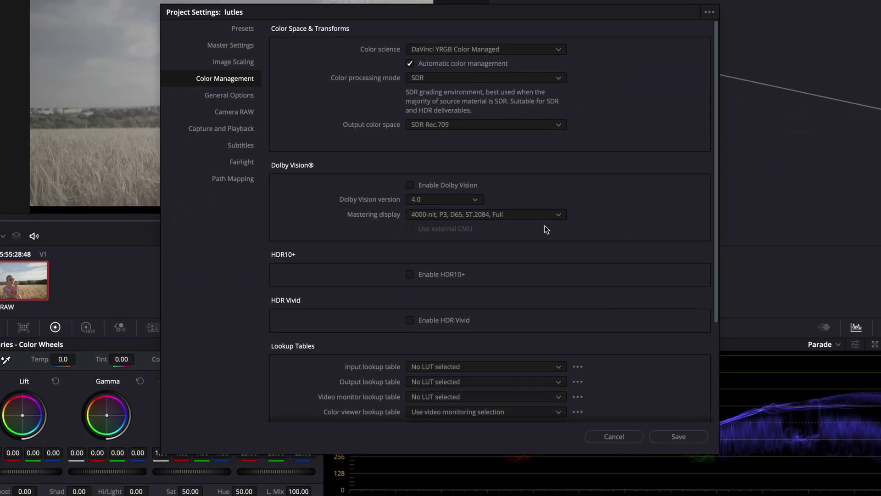
click(679, 436)
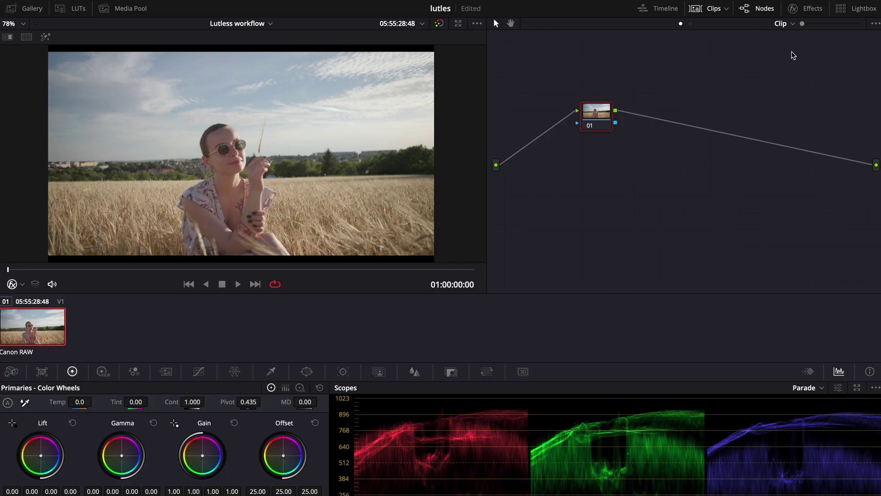
Step: Open the Effects Library beside the node graph from the top toolbar
click(794, 8)
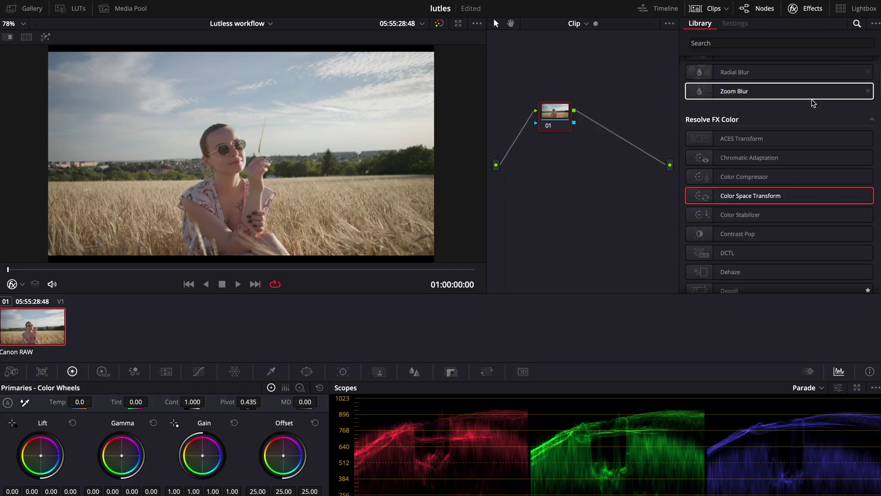
Step: Apply a Color Space Transform to node 01 with output gamma set to Cineon Film Log
drag(753, 200, 556, 117)
click(787, 134)
scroll(797, 203, down, 6)
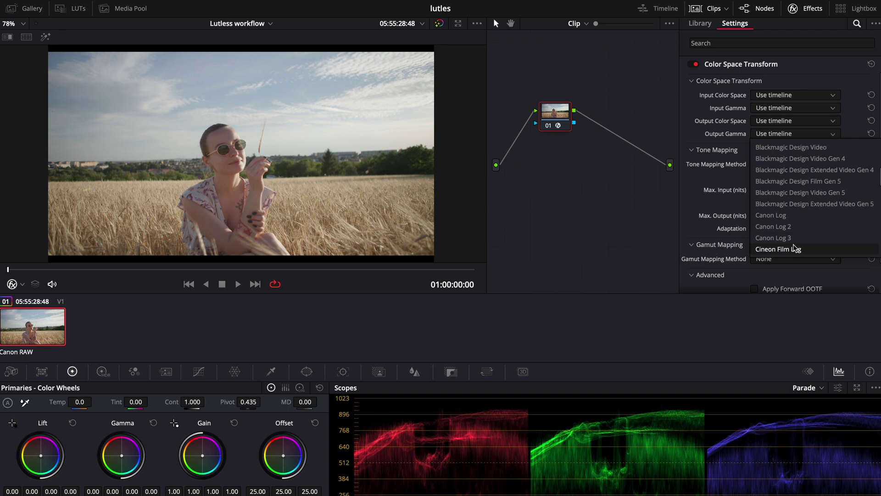
click(797, 250)
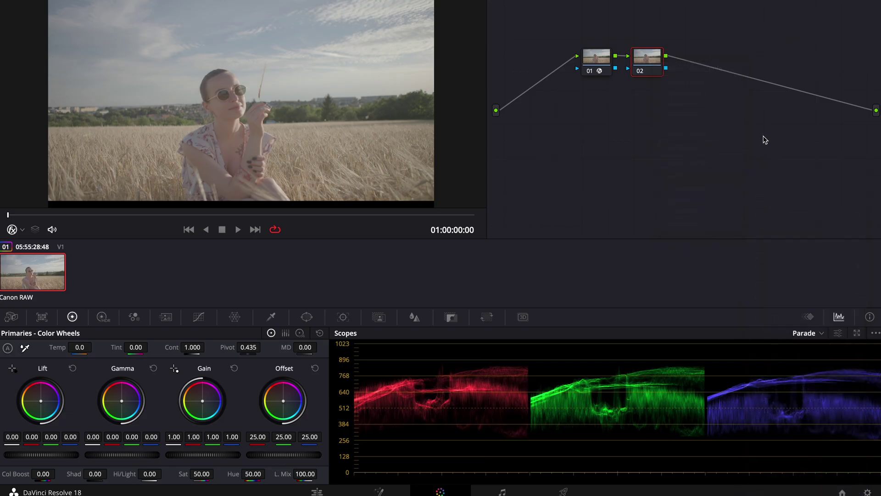
Step: Apply the Rec709 Kodak 2383 D60 film-look LUT to node 02
right_click(642, 63)
mouse_move(698, 180)
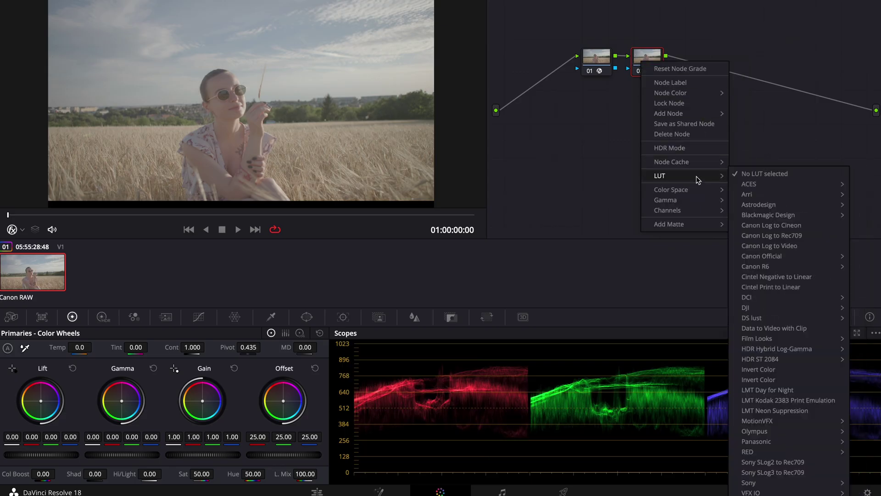
mouse_move(780, 339)
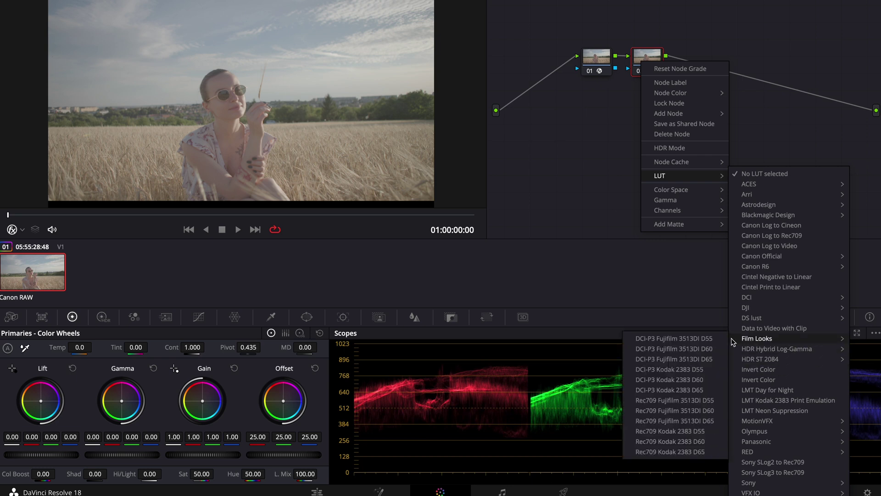
click(710, 446)
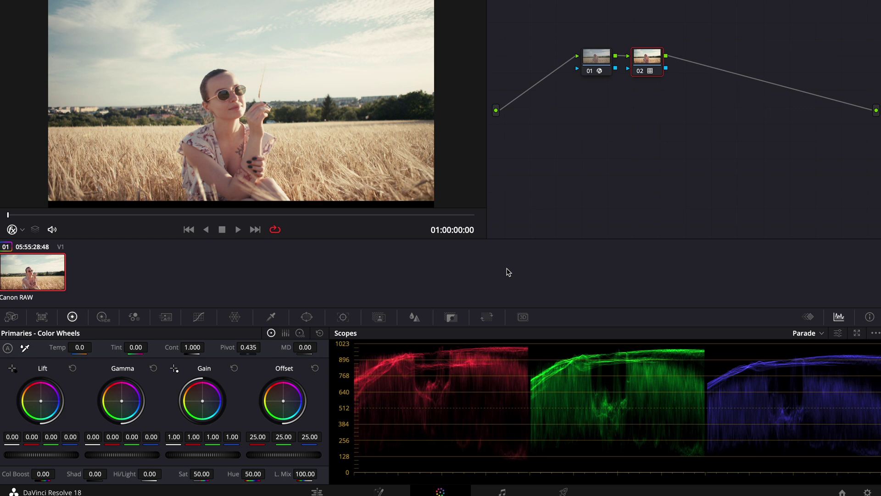
Step: Add a correction node before the CST, tidy the node layout, and lower gain to 0.94
key(shift+s)
key(shift+s)
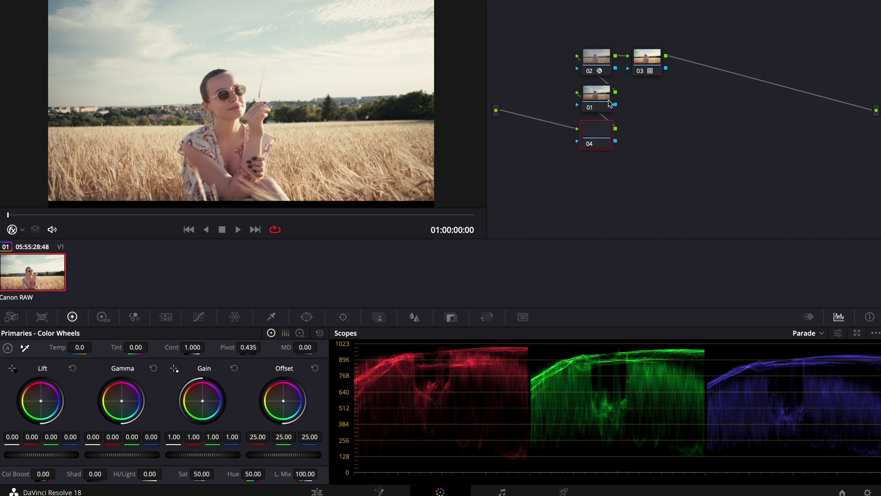
drag(595, 134, 520, 74)
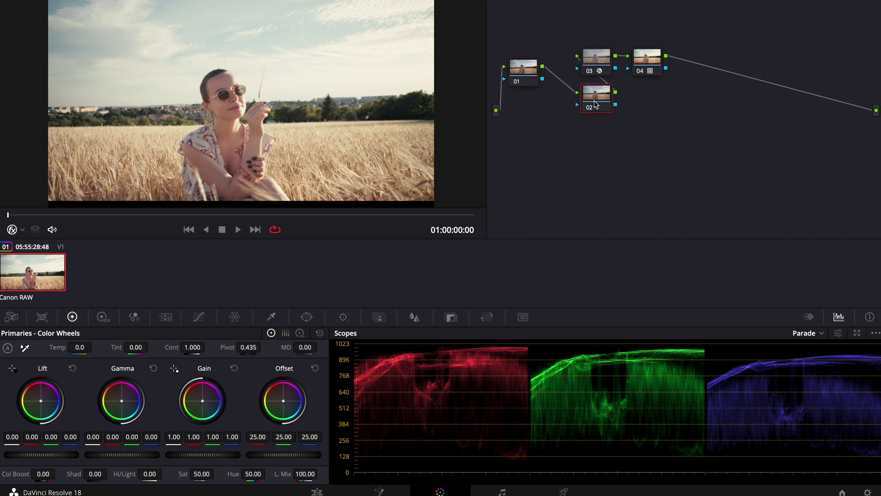
drag(595, 105, 515, 65)
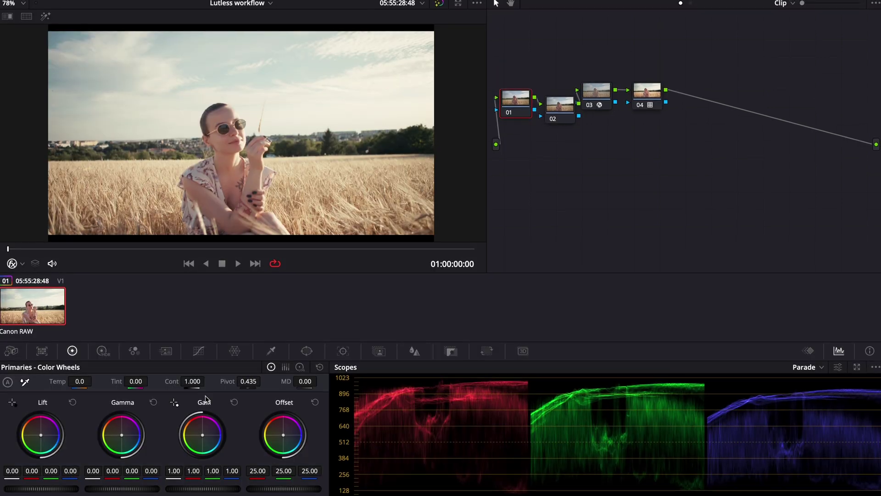
drag(203, 488, 186, 489)
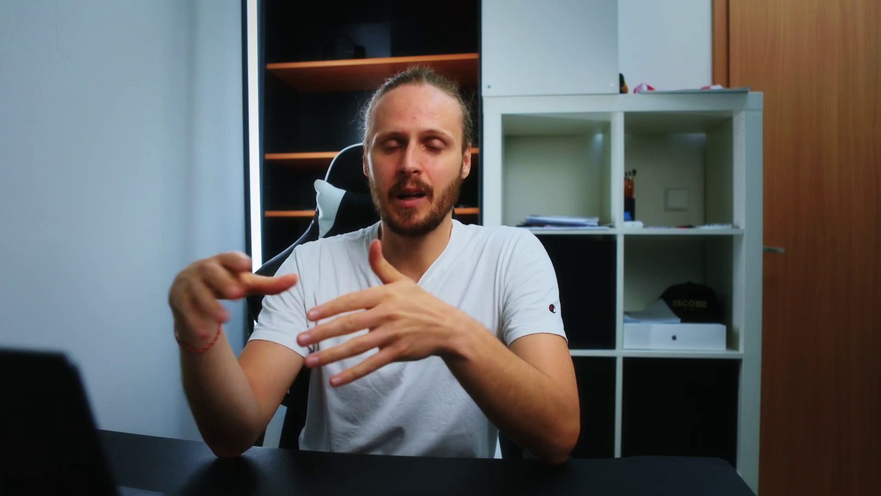